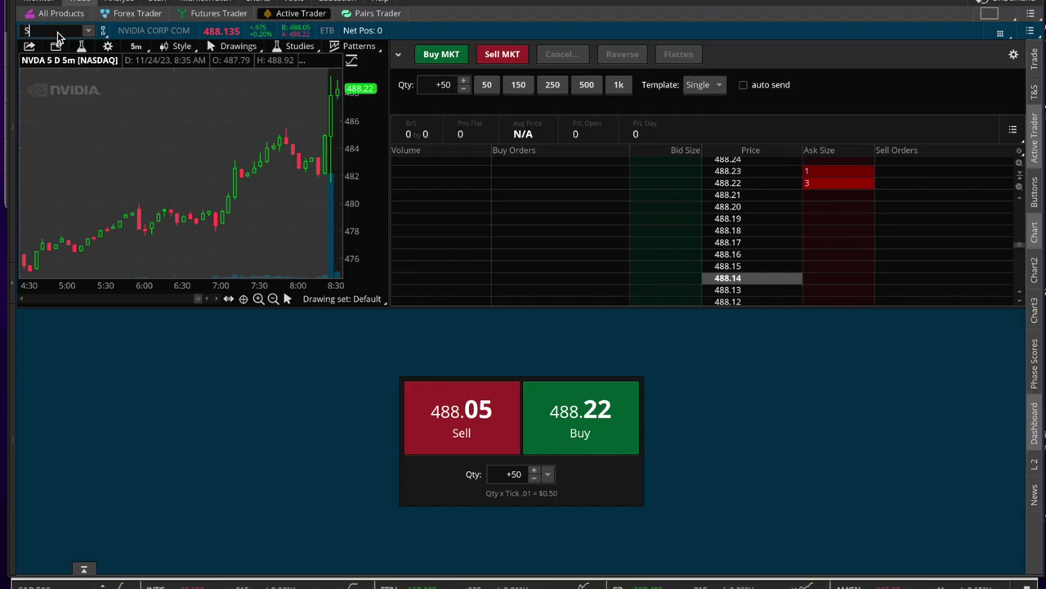
- Switch Active Trader to SPRC (SCISPARC LTD COM) and stage a 50-share market buy
text(PRC)
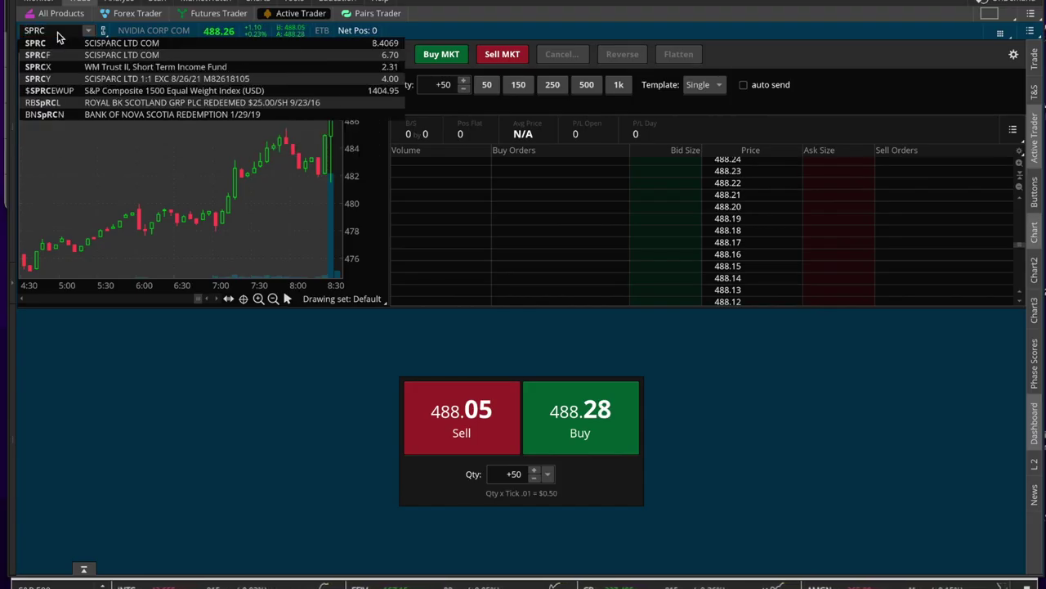
click(51, 43)
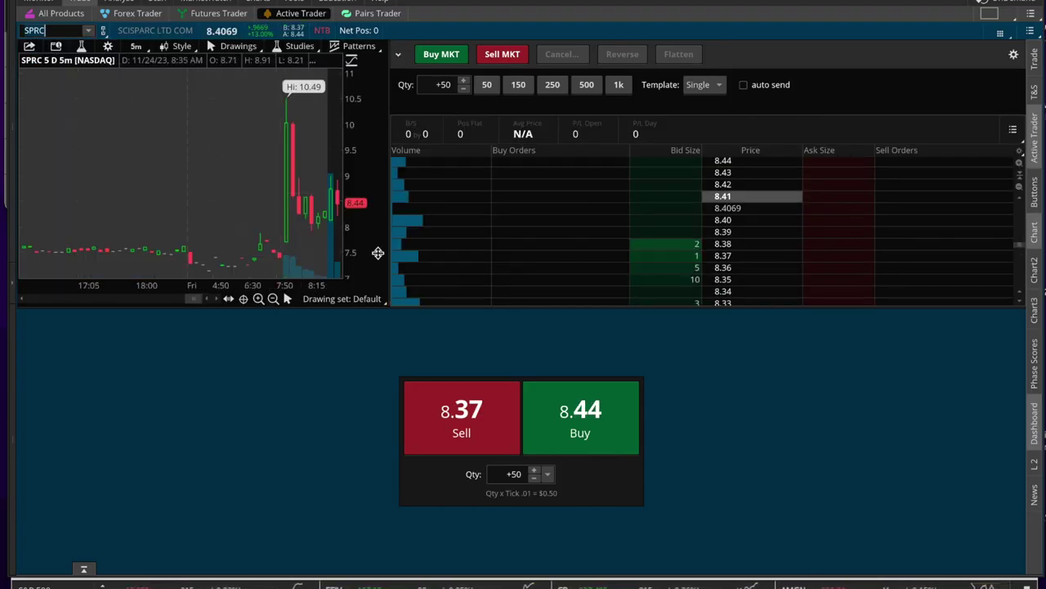
click(446, 57)
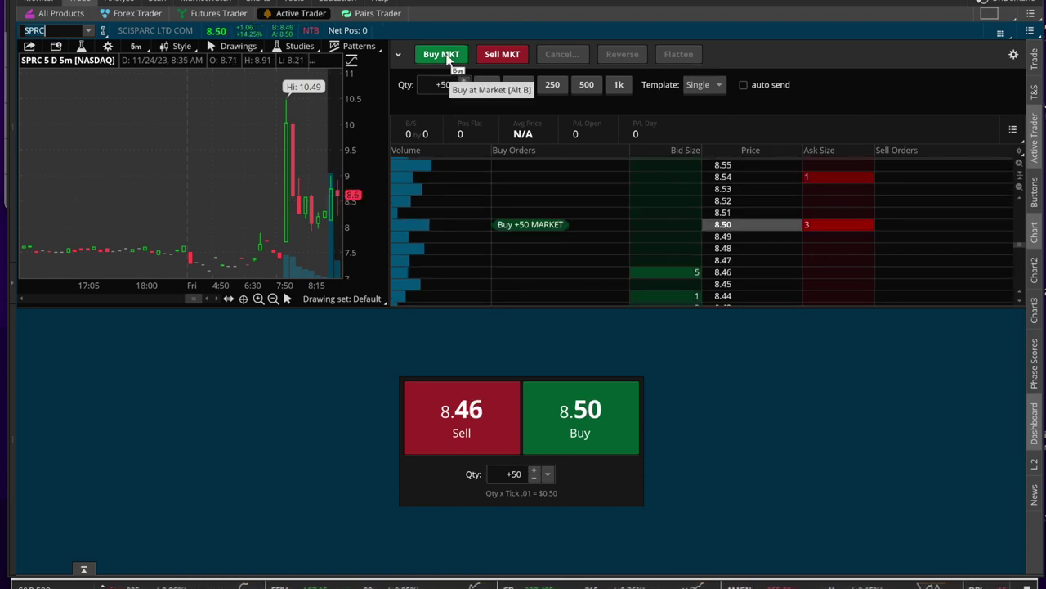
- Confirm and send the 50-share SPRC market buy, filling long 50 at 8.52
click(448, 59)
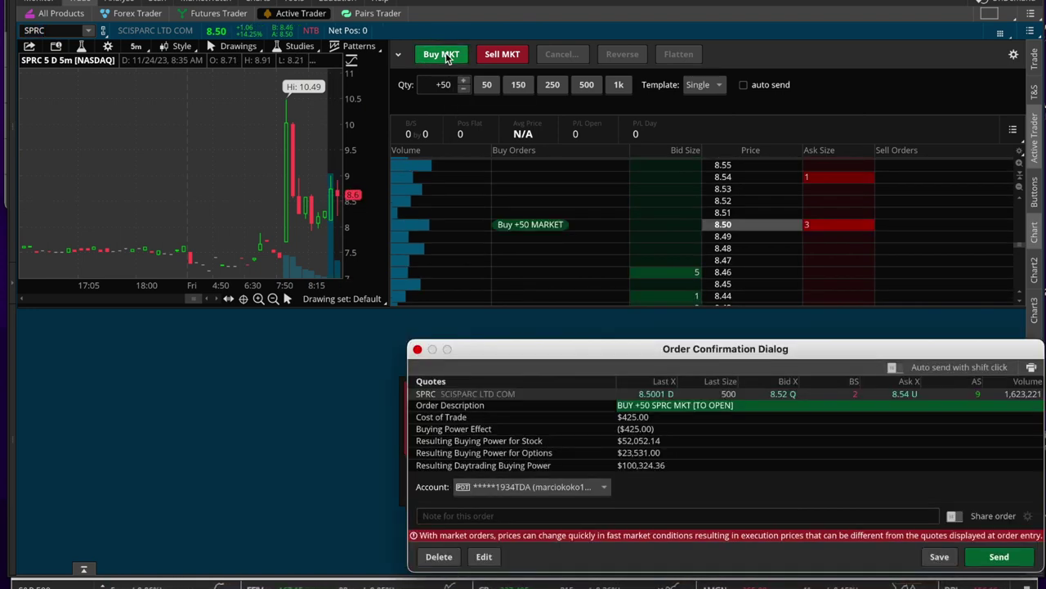
click(999, 556)
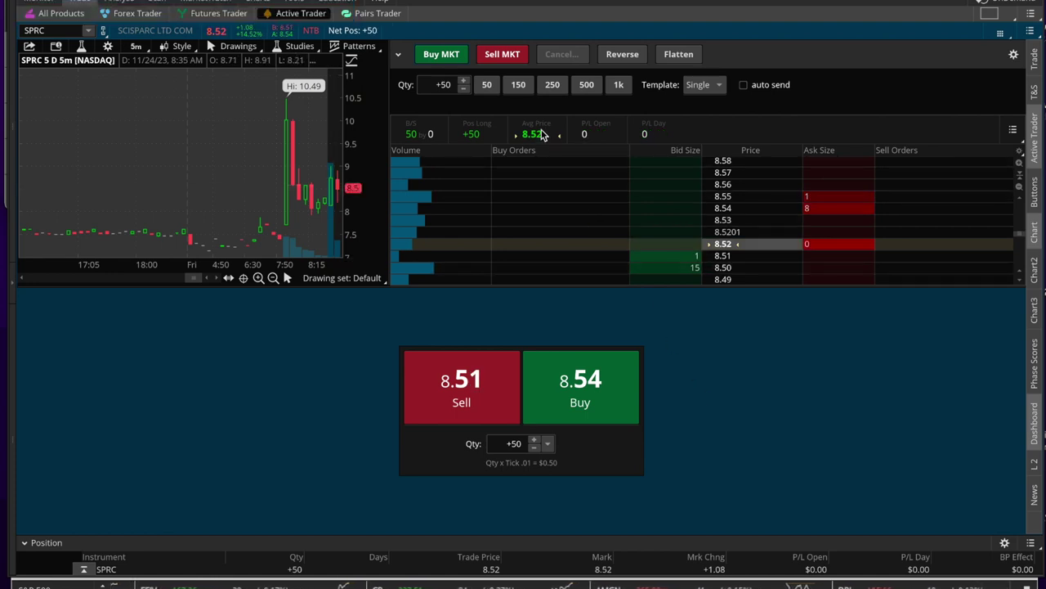
click(502, 57)
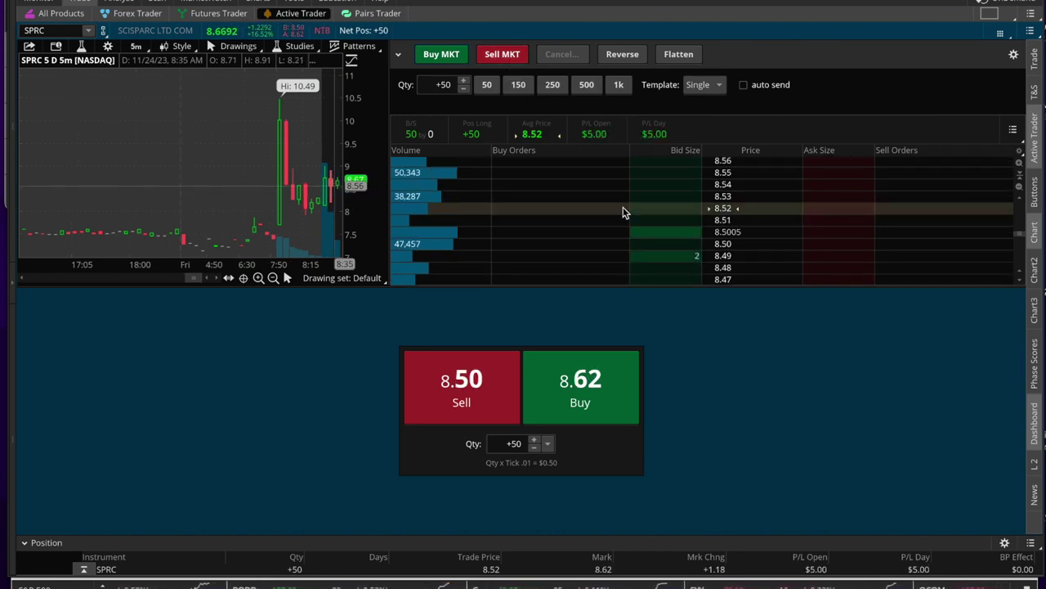
click(495, 53)
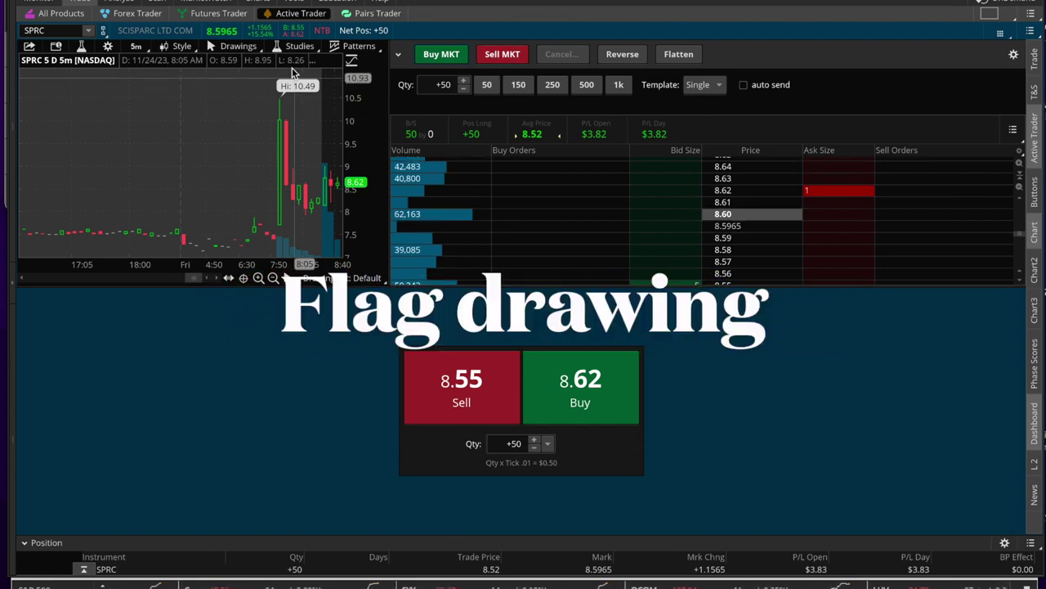
- Draw a short trendline across the latest SPRC candles to mark the flag
click(239, 48)
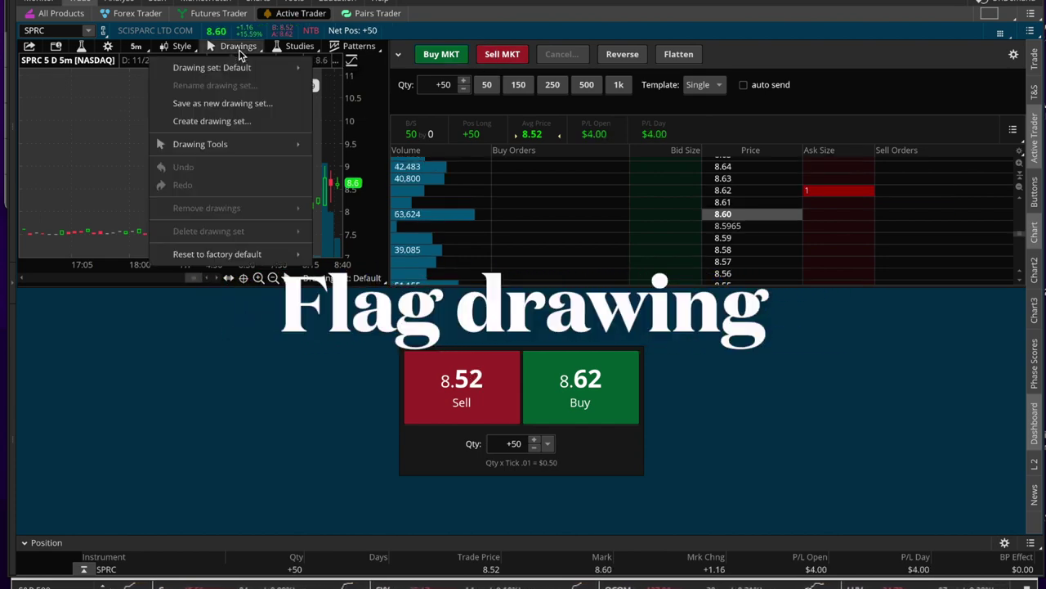
mouse_move(259, 149)
click(325, 172)
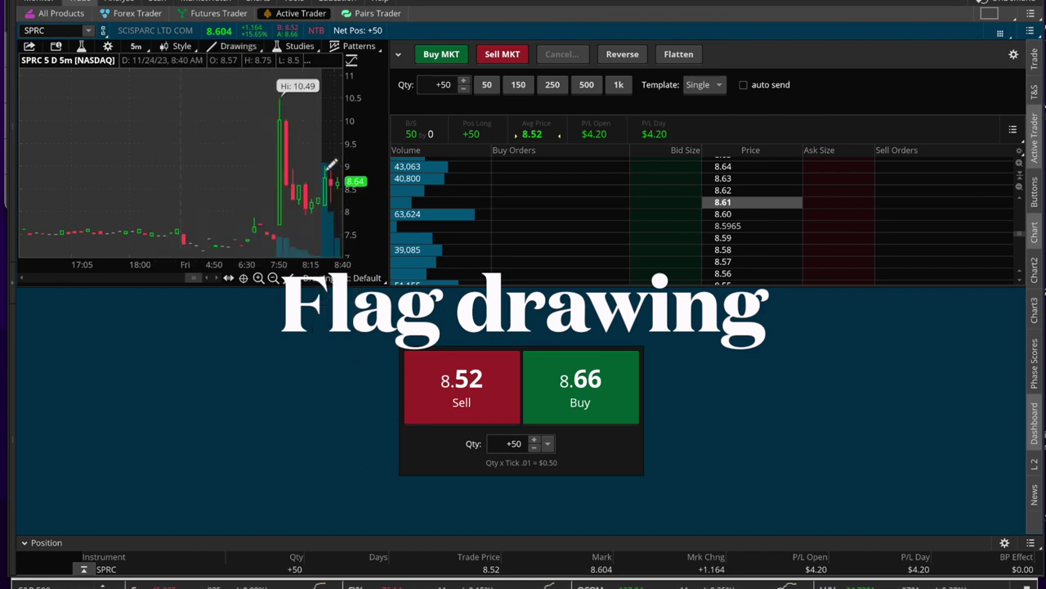
click(326, 168)
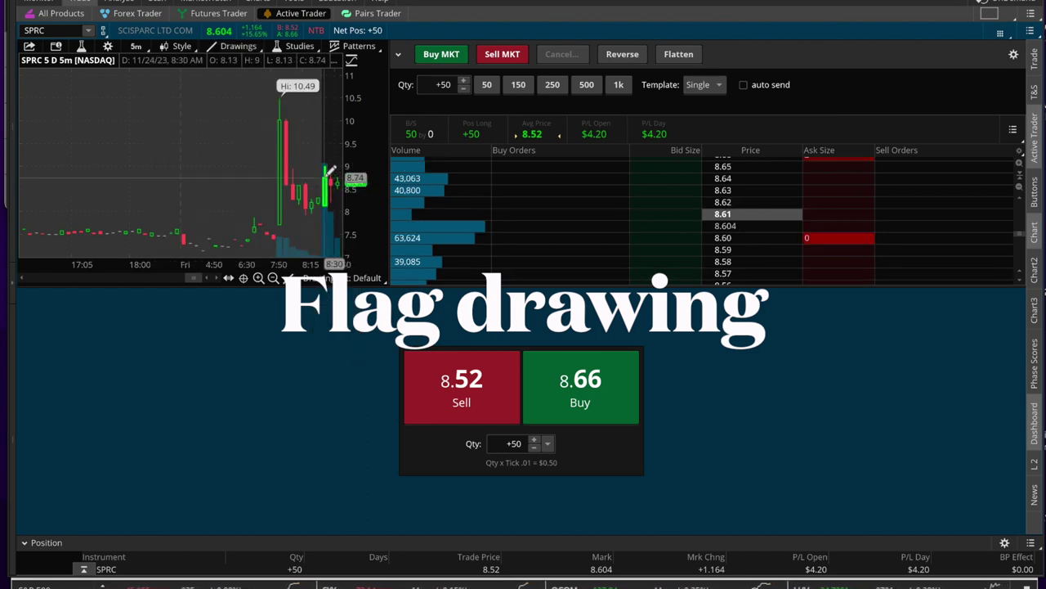
click(339, 196)
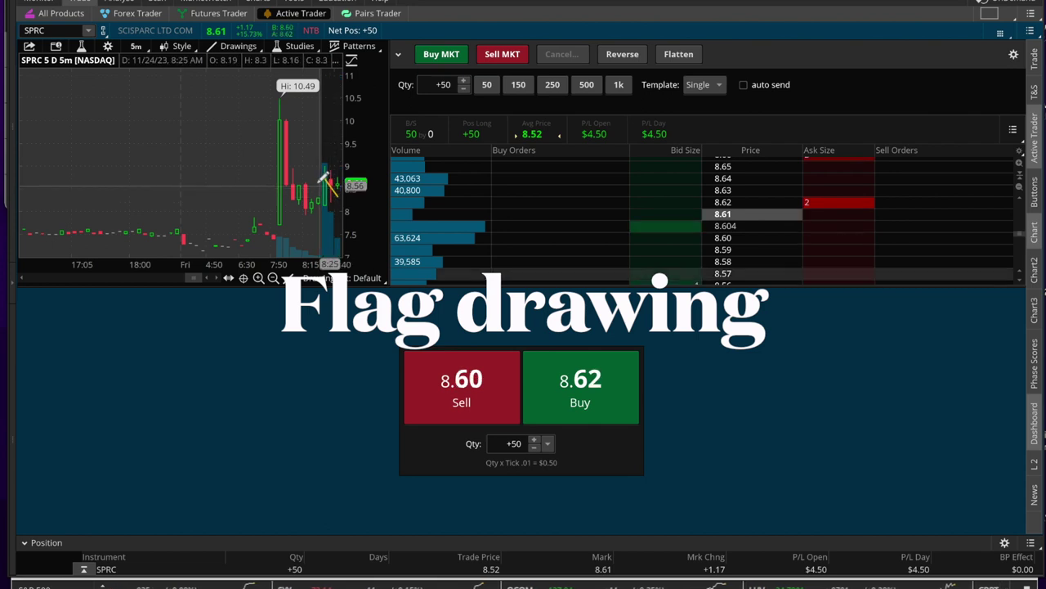
- Switch the chart back to the arrow selection tool to stop drawing
click(237, 47)
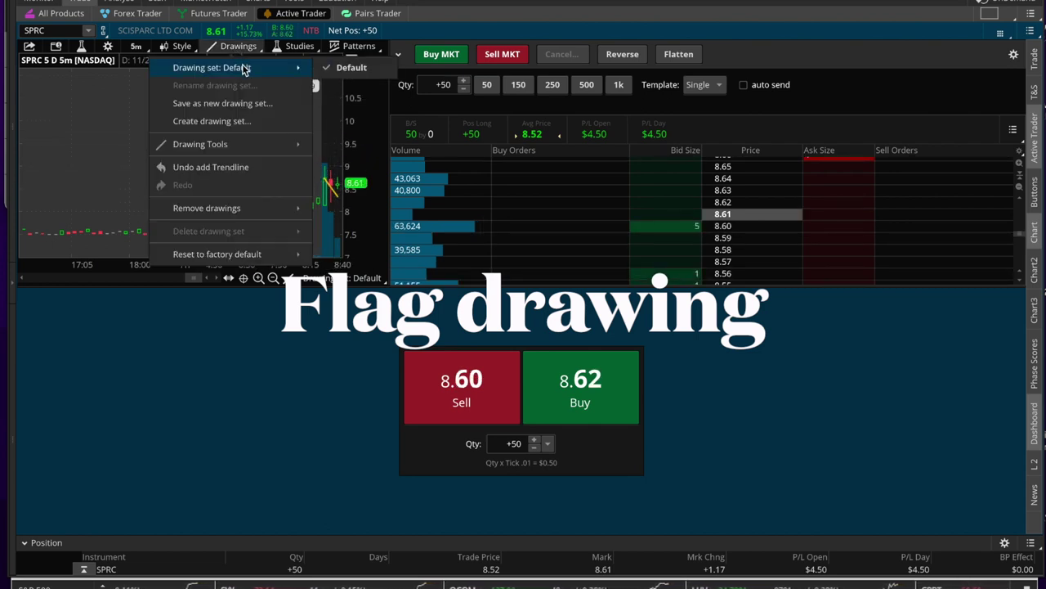
mouse_move(273, 145)
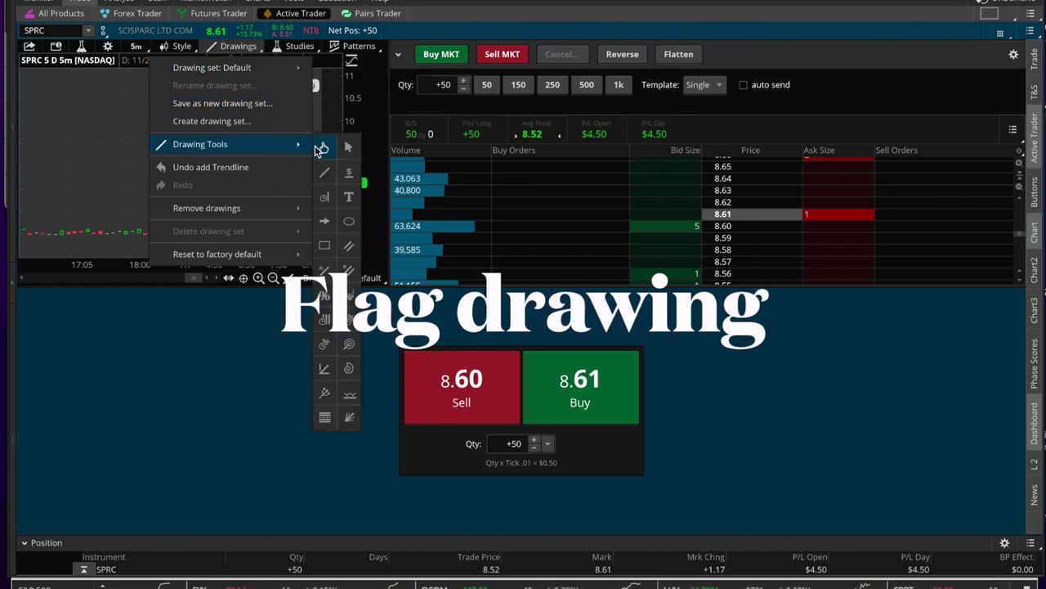
click(349, 147)
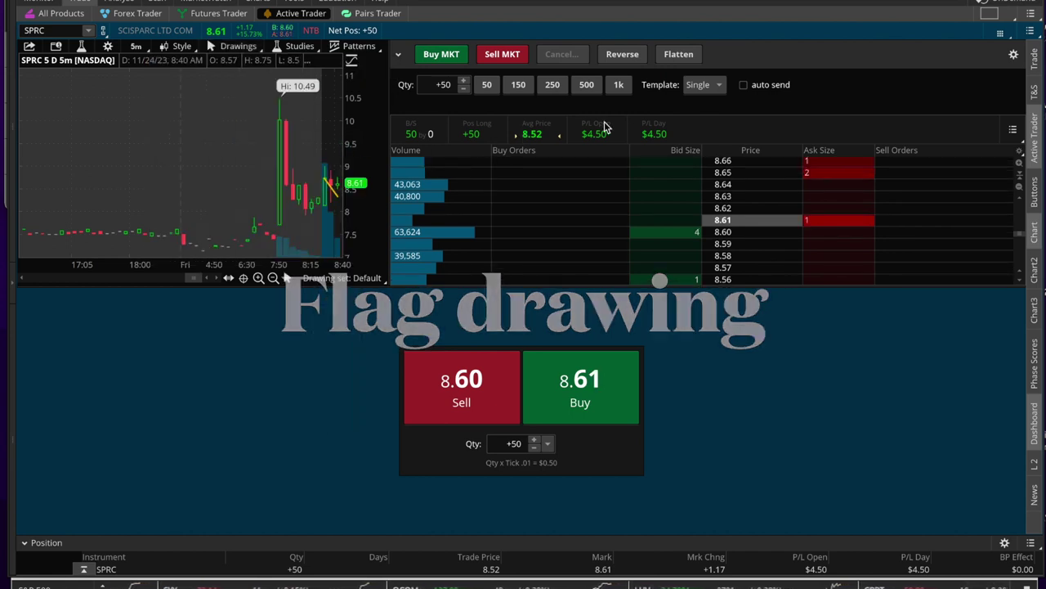
- Close the 50-share SPRC long with a market sell, booking $5.00 day profit
click(445, 57)
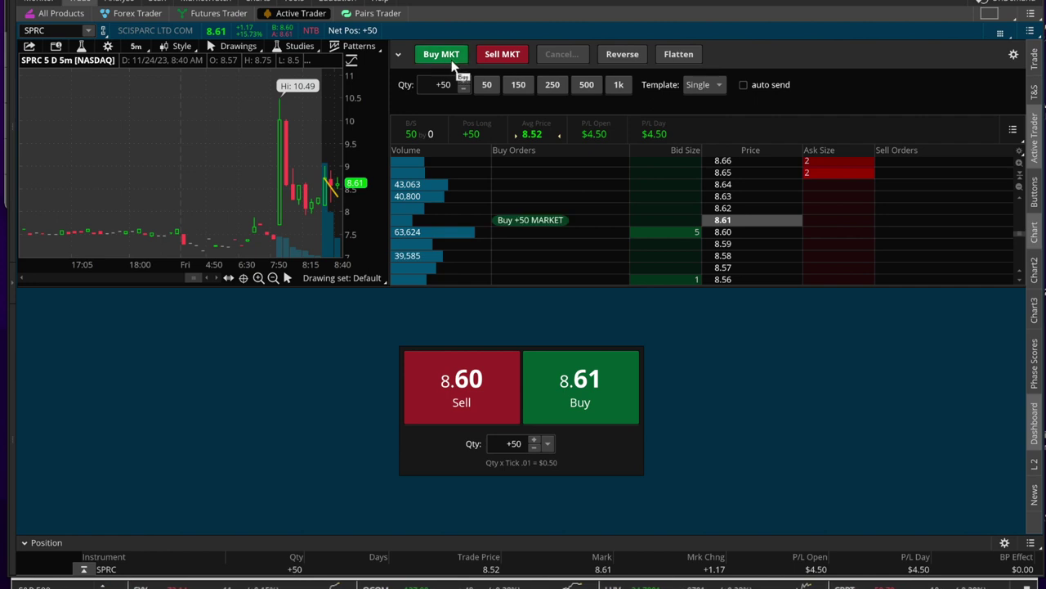
click(491, 57)
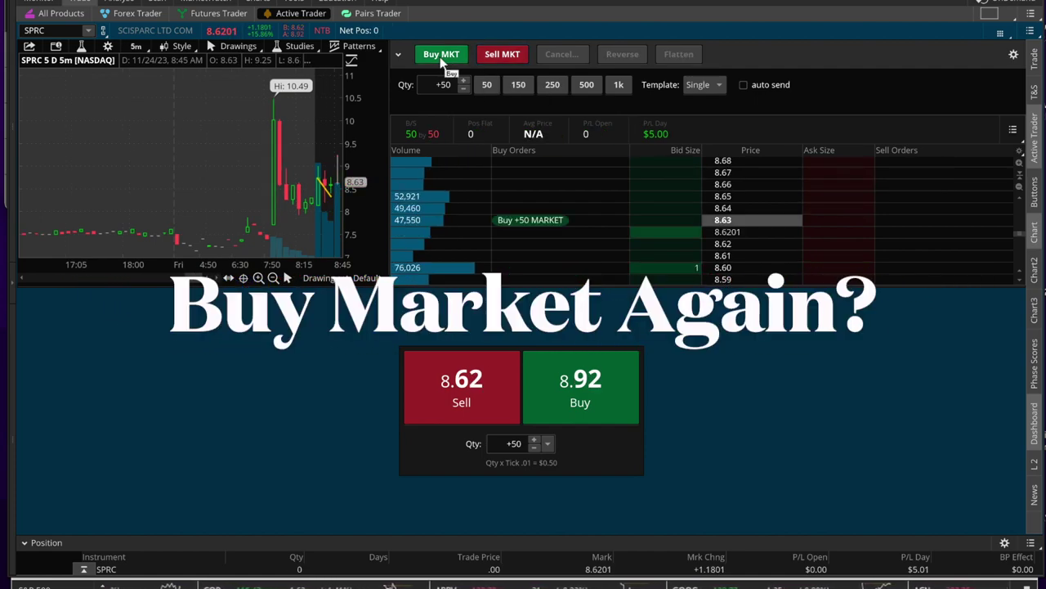
- Buy another 50 SPRC shares at market (8.7799 average) and stage a market sell
click(441, 54)
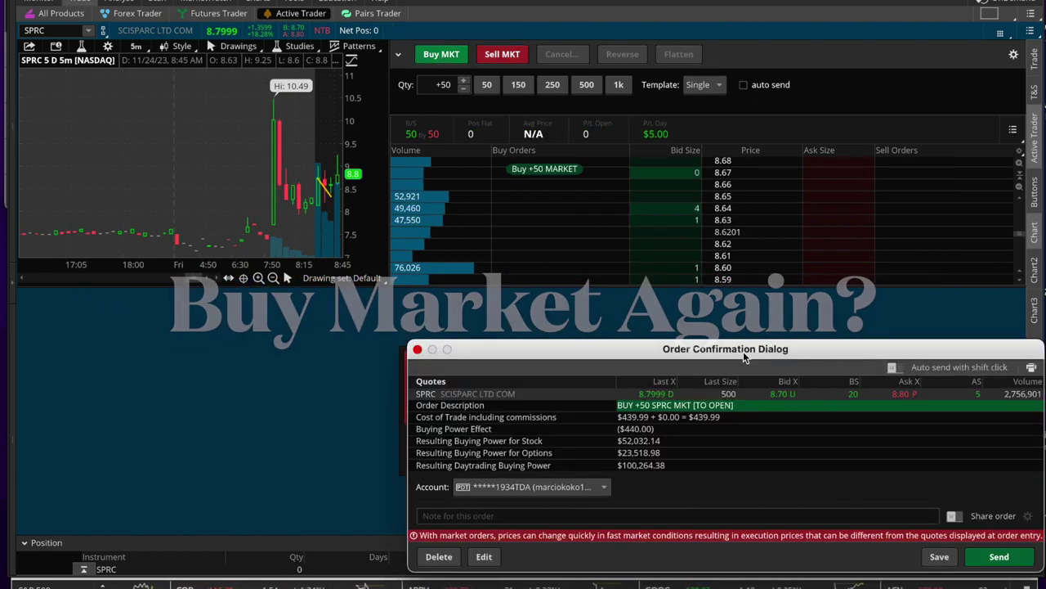
click(977, 556)
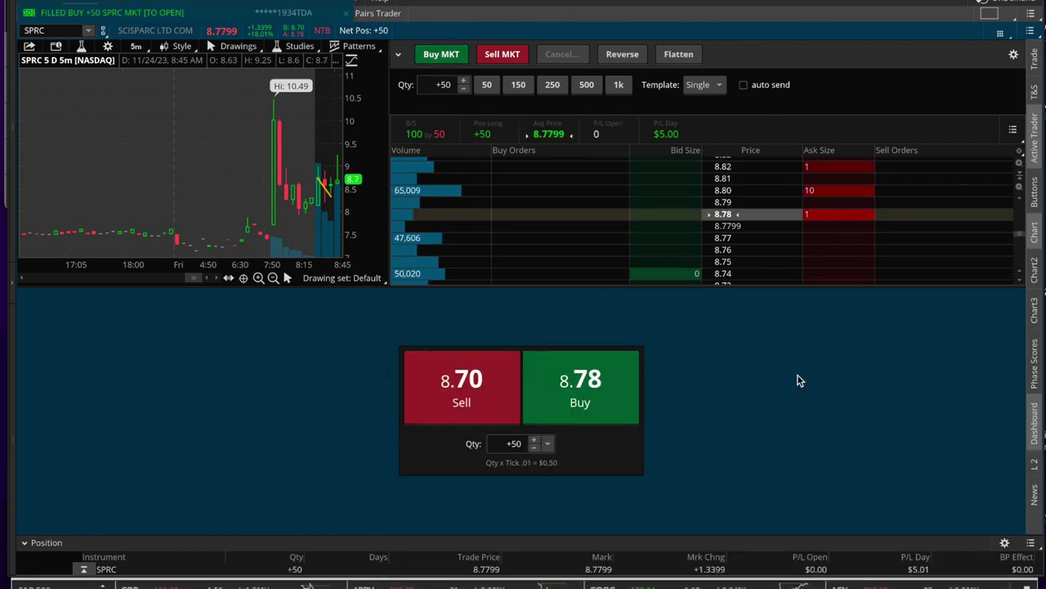
click(526, 56)
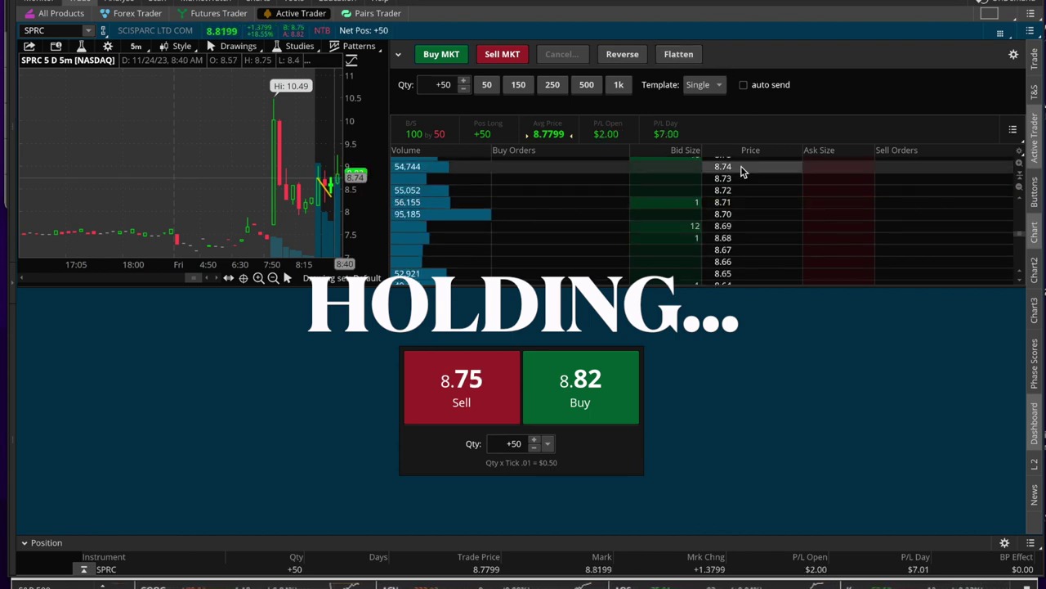
- Stage a -50 SPRC market sell in the ladder without sending it
click(507, 56)
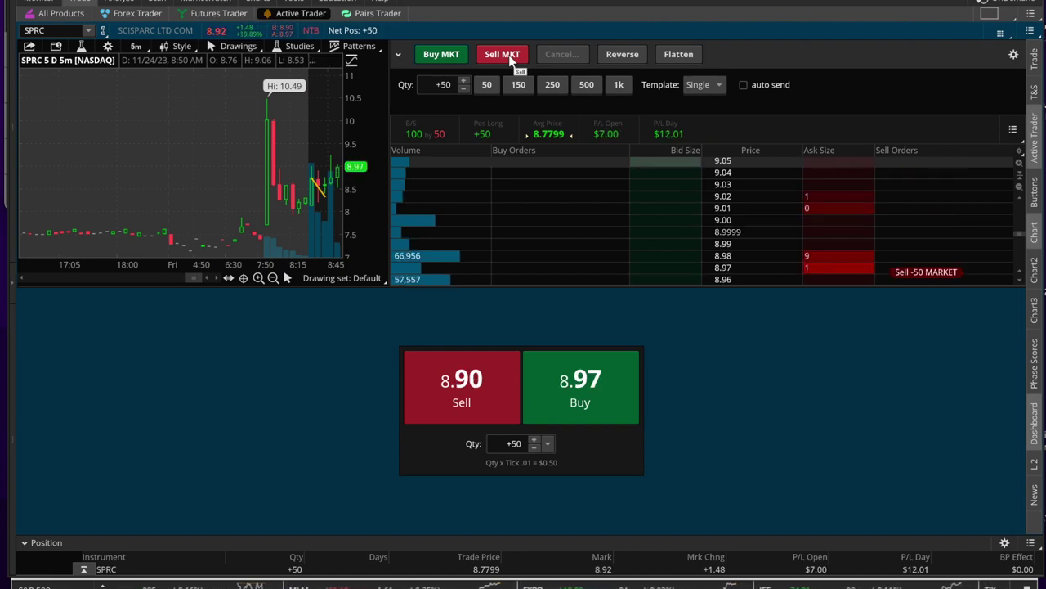
- Confirm and send the 50-share SPRC market sell, going flat with $11.26 day profit
click(509, 59)
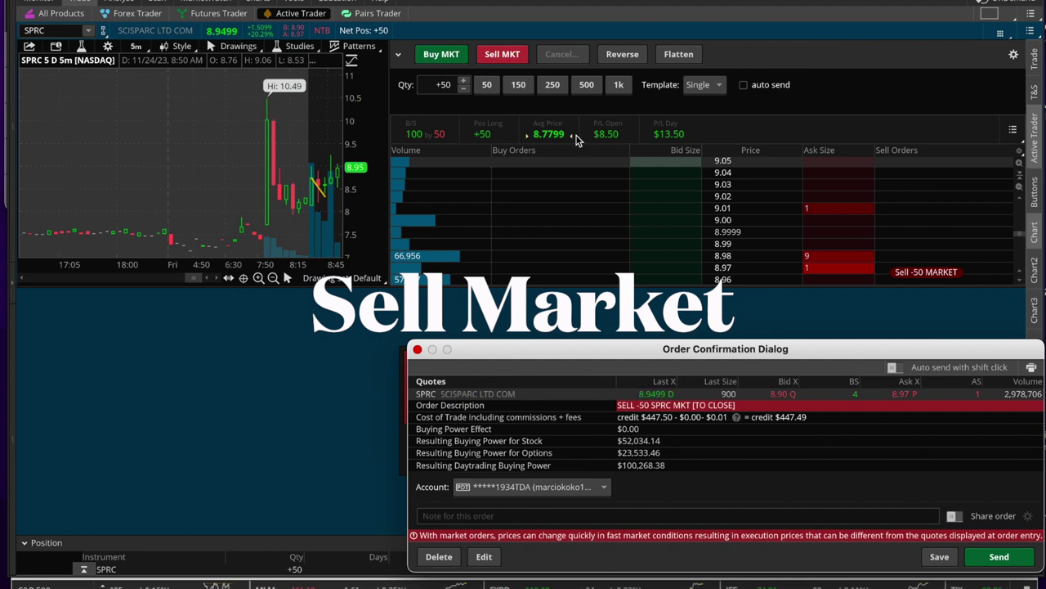
click(985, 558)
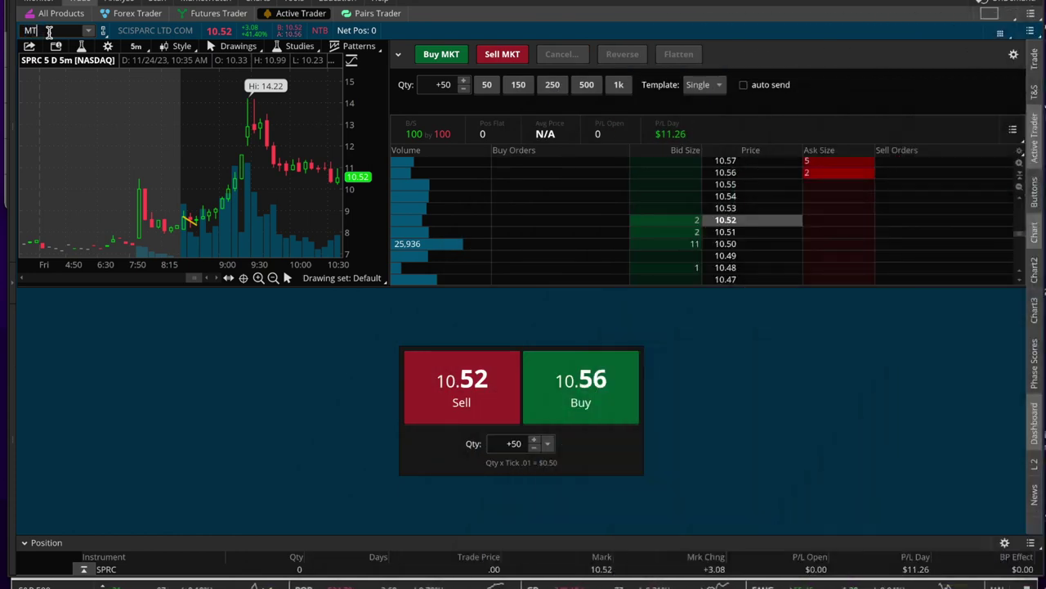
- Load MTEK (Maris Tech) into Active Trader and stage a 50-share market buy
text(C)
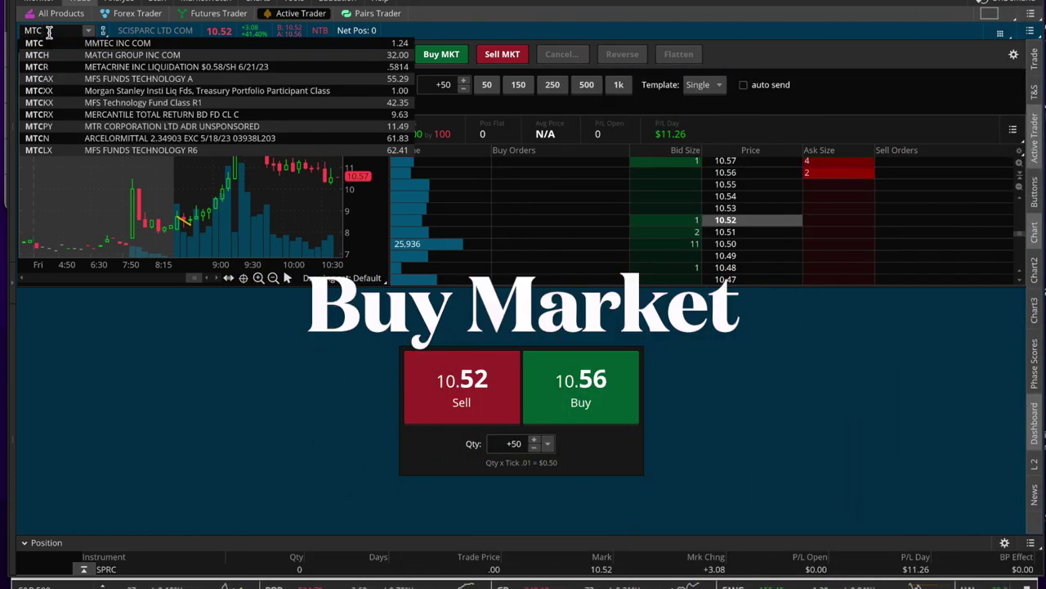
key(BackSpace)
text(EK)
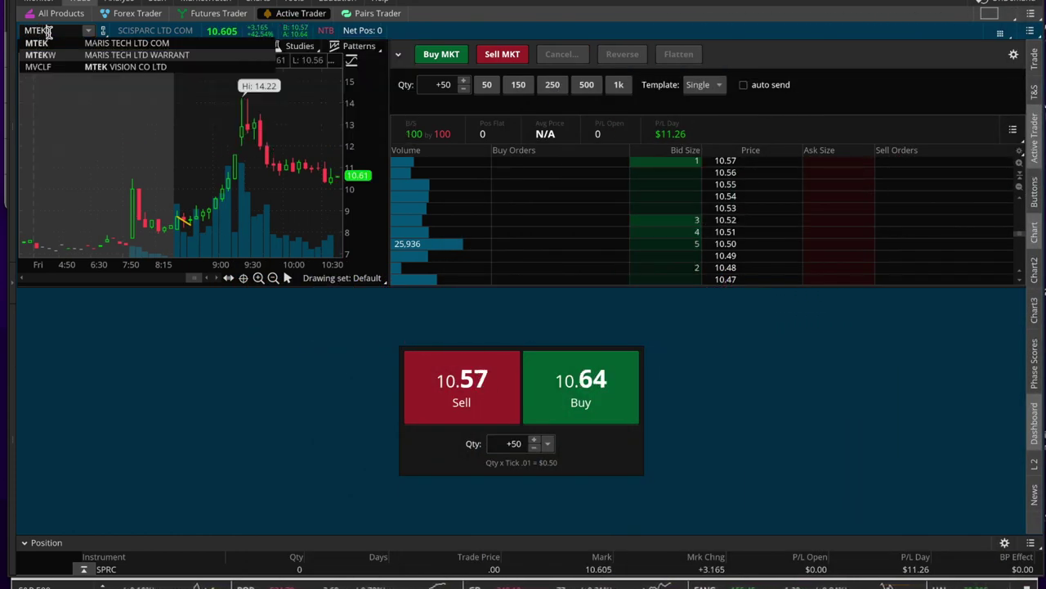
key(Return)
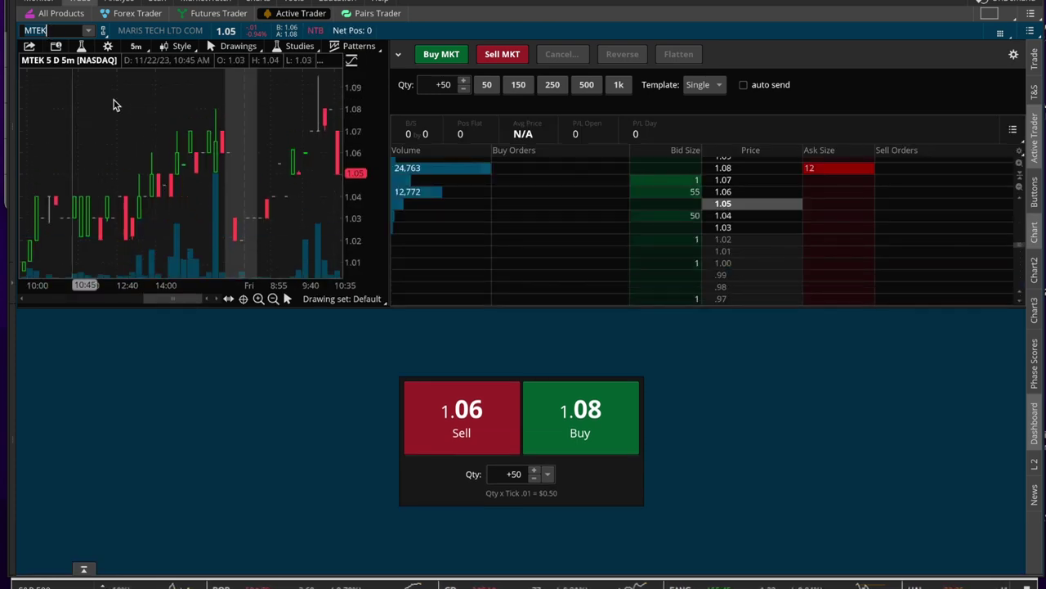
click(447, 60)
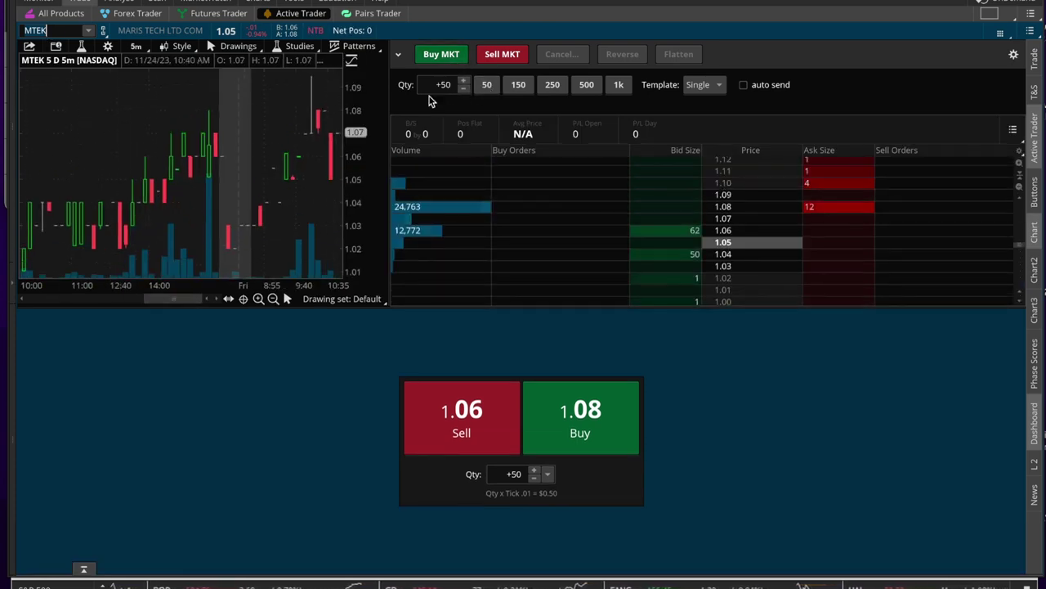
click(446, 56)
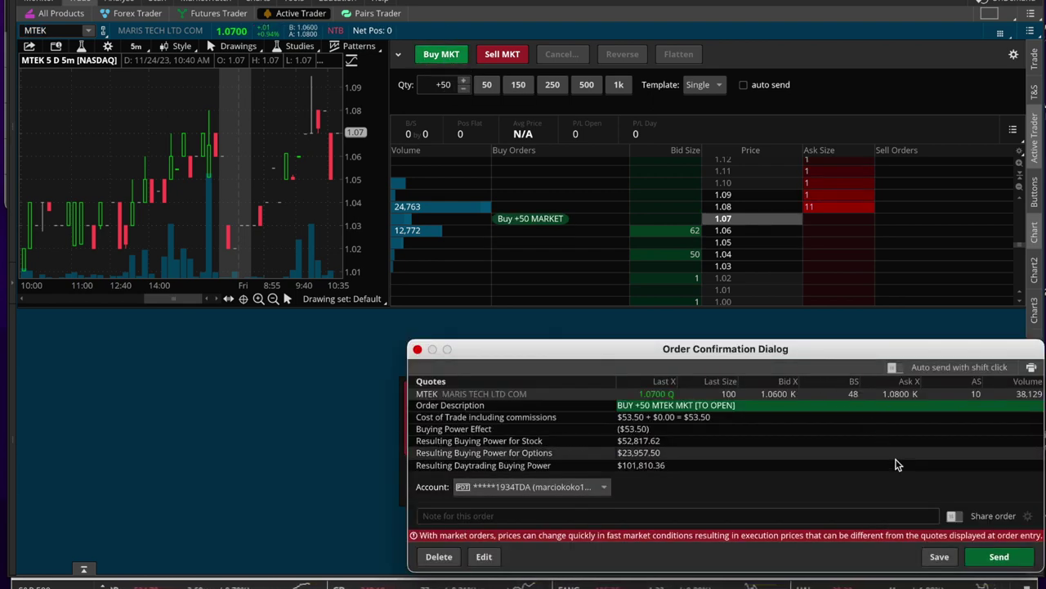
- Send the 50-share MTEK market buy, opening a long at 1.07
click(999, 556)
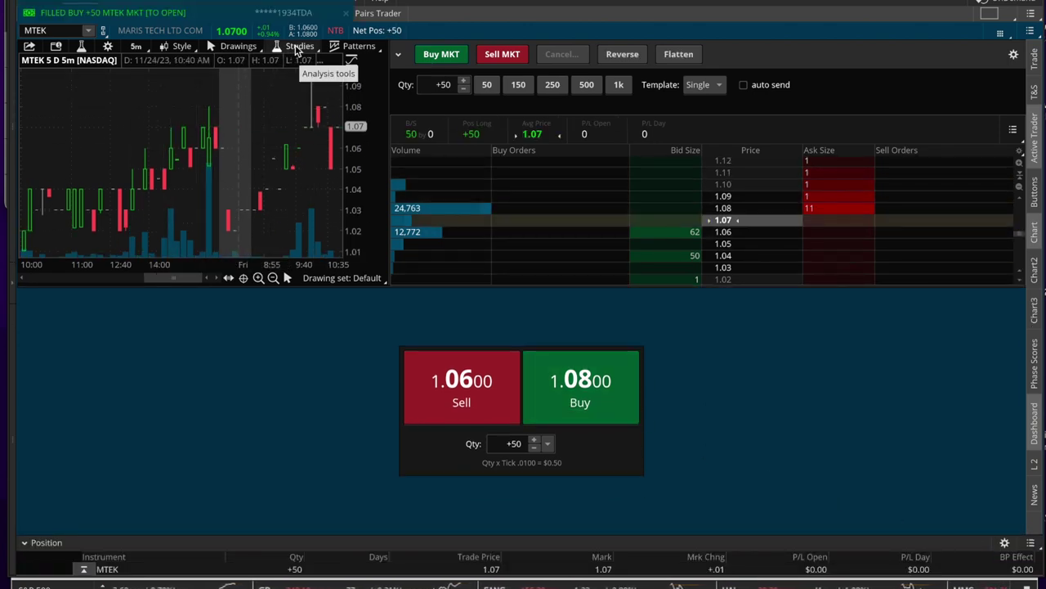
click(257, 50)
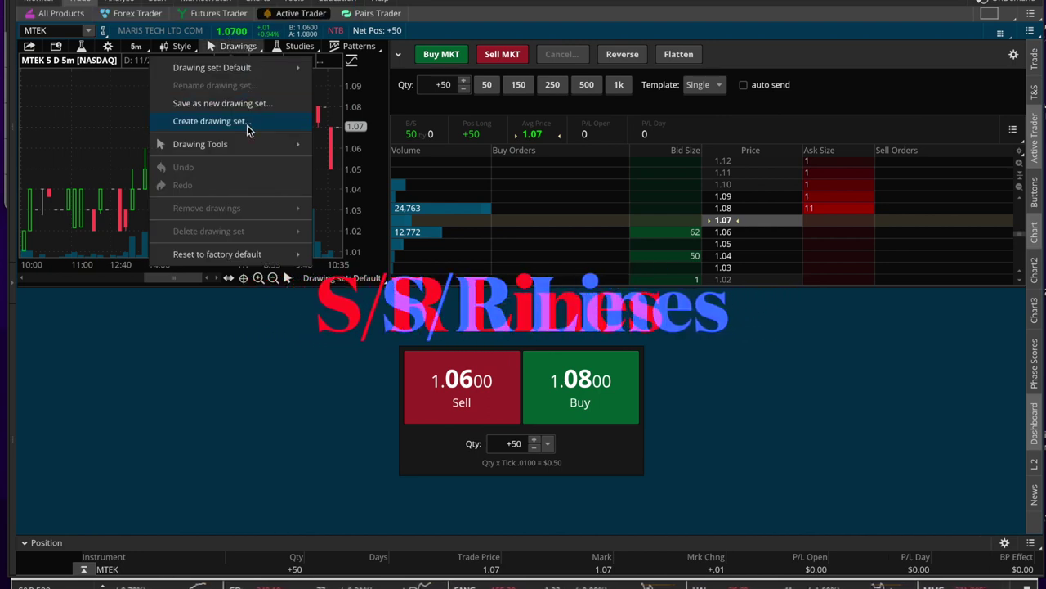
- Mark MTEK support with a horizontal line at 1.04 and work a 50-share sell limit at 1.10
mouse_move(251, 146)
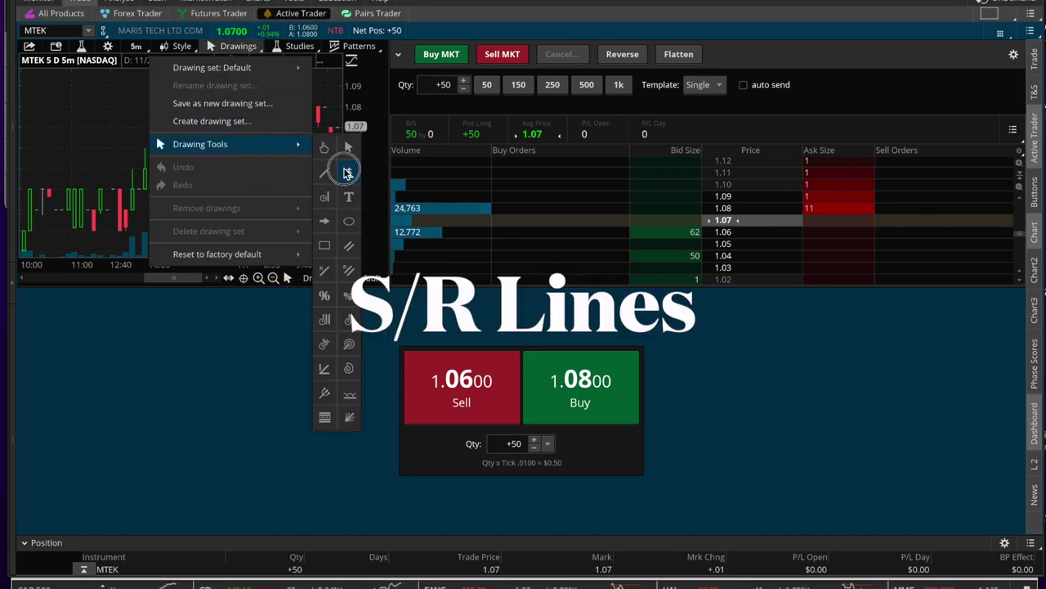
click(348, 172)
click(344, 168)
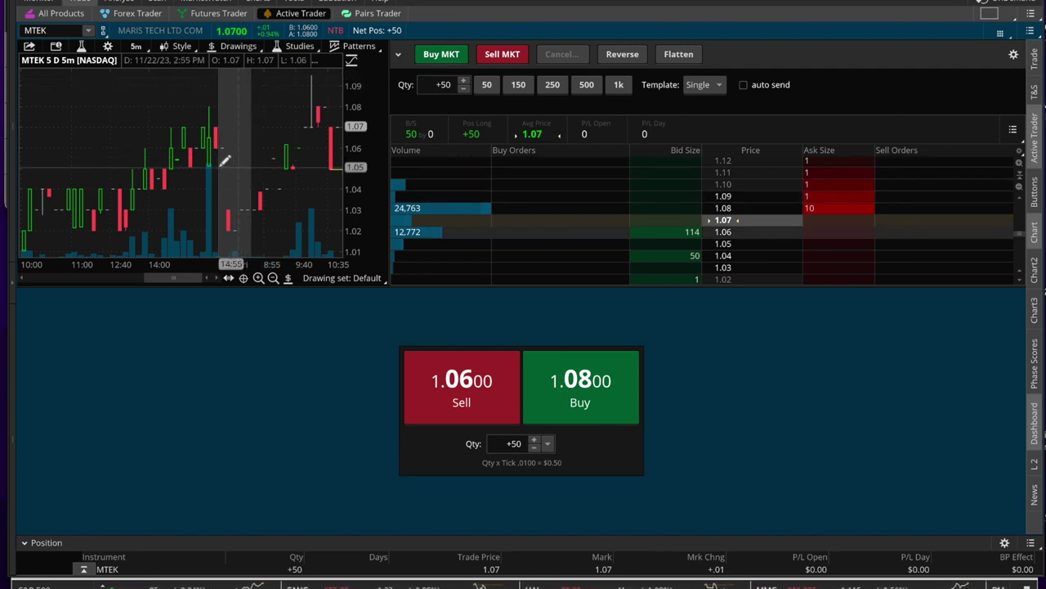
click(169, 189)
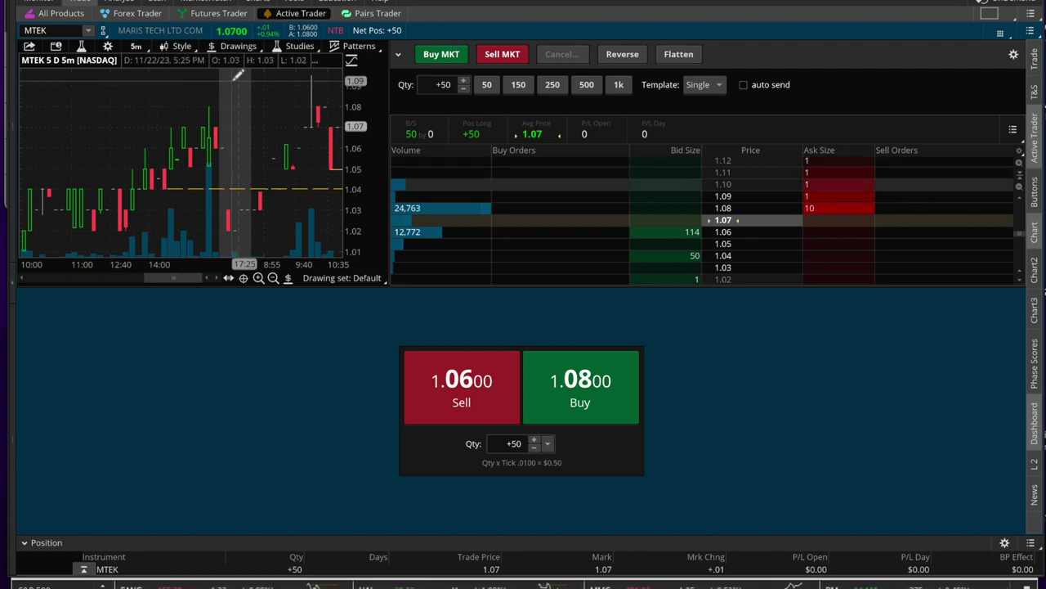
click(492, 59)
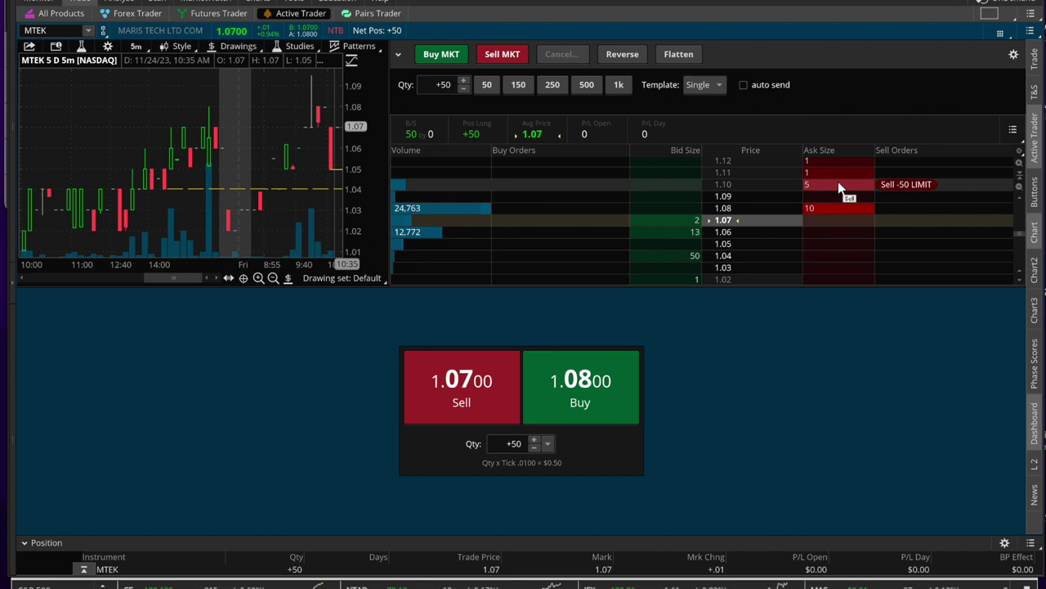
- Send a 50-share MTEK limit sell at 1.10, then stretch the price scale toward 1.10
click(839, 185)
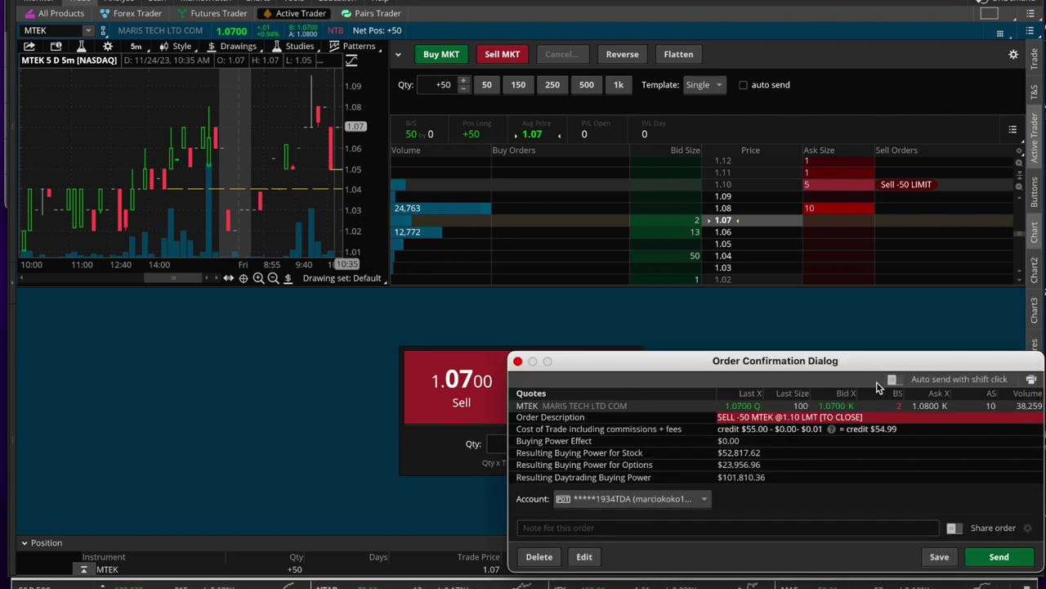
click(997, 557)
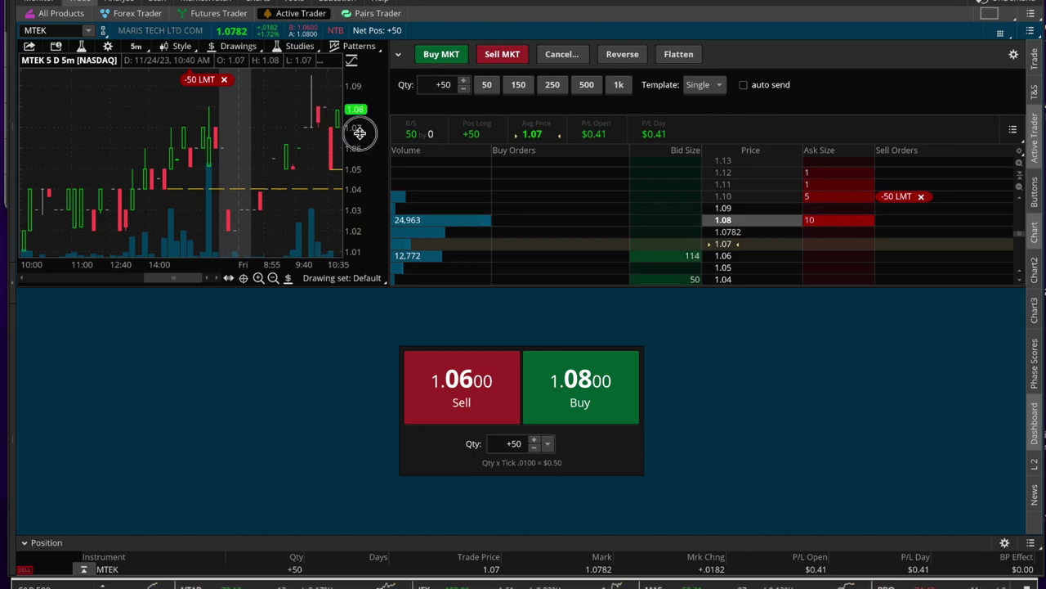
drag(360, 130, 358, 165)
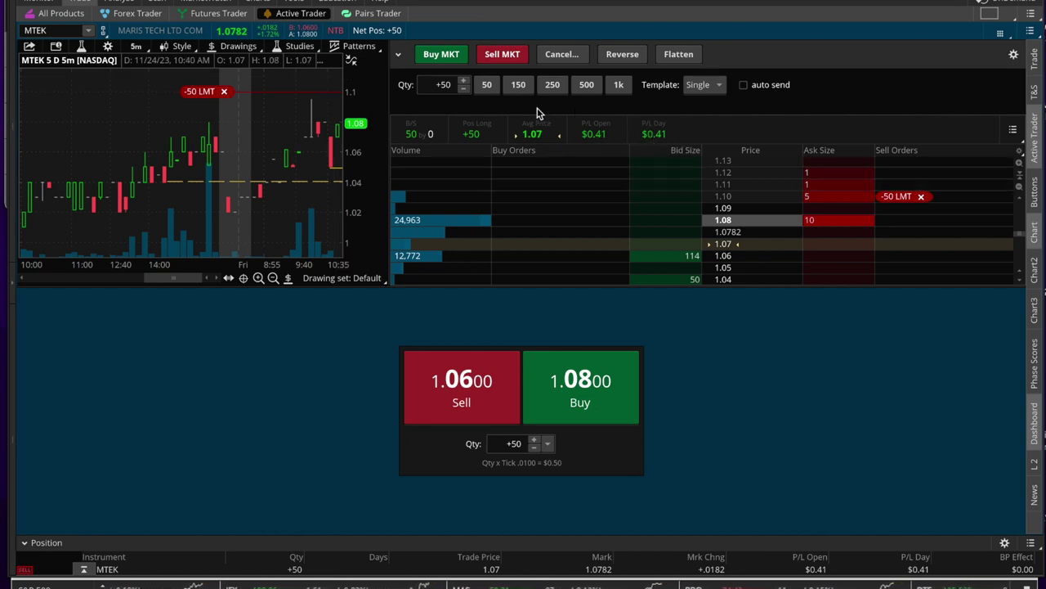
- Adjust the MTEK chart so the 1.10 limit level shows, then bring up the order-cancel choices
click(459, 61)
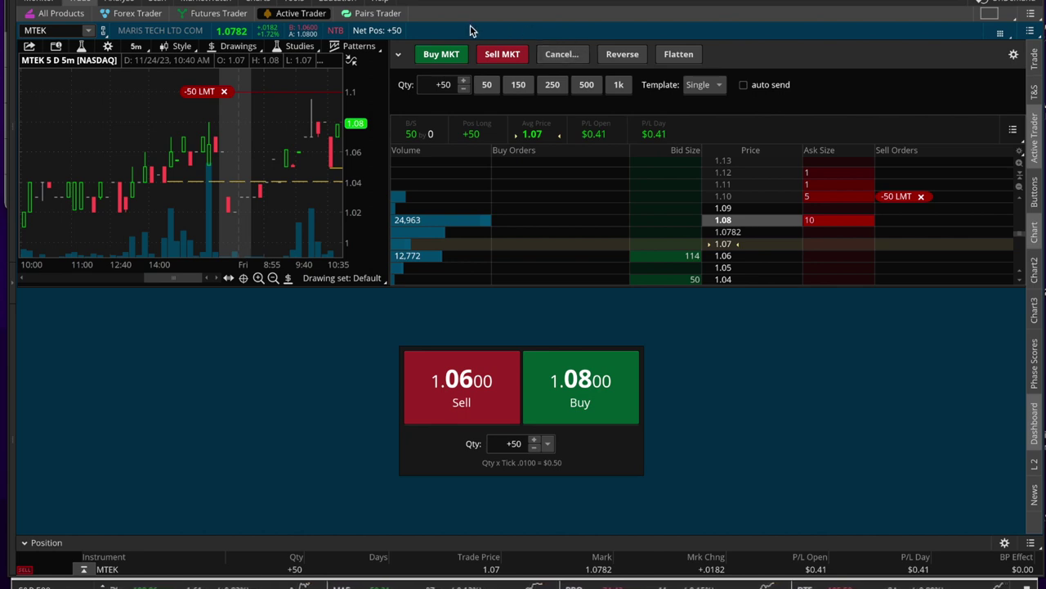
click(493, 55)
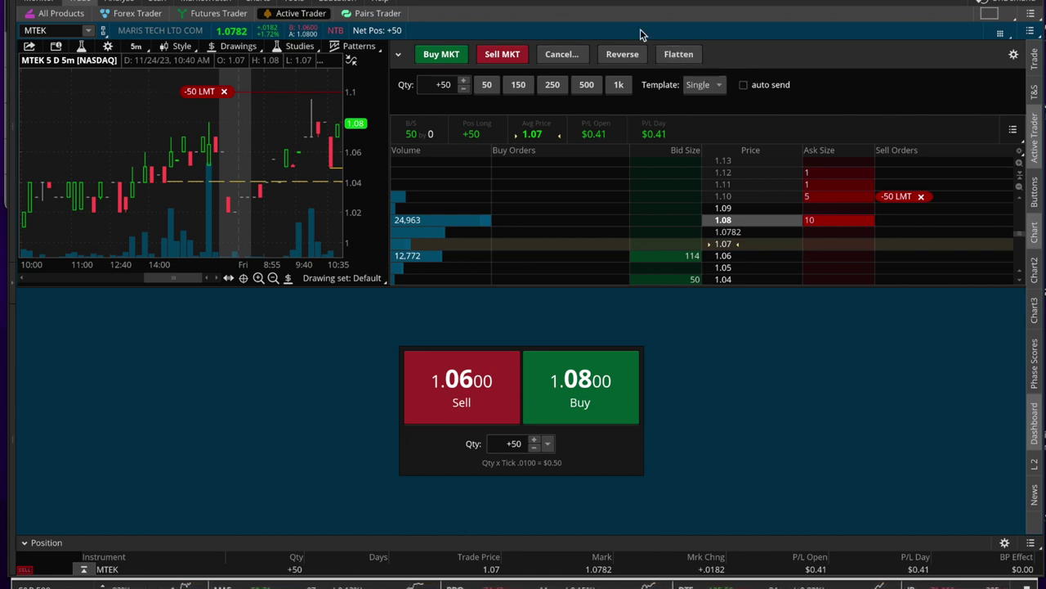
click(573, 55)
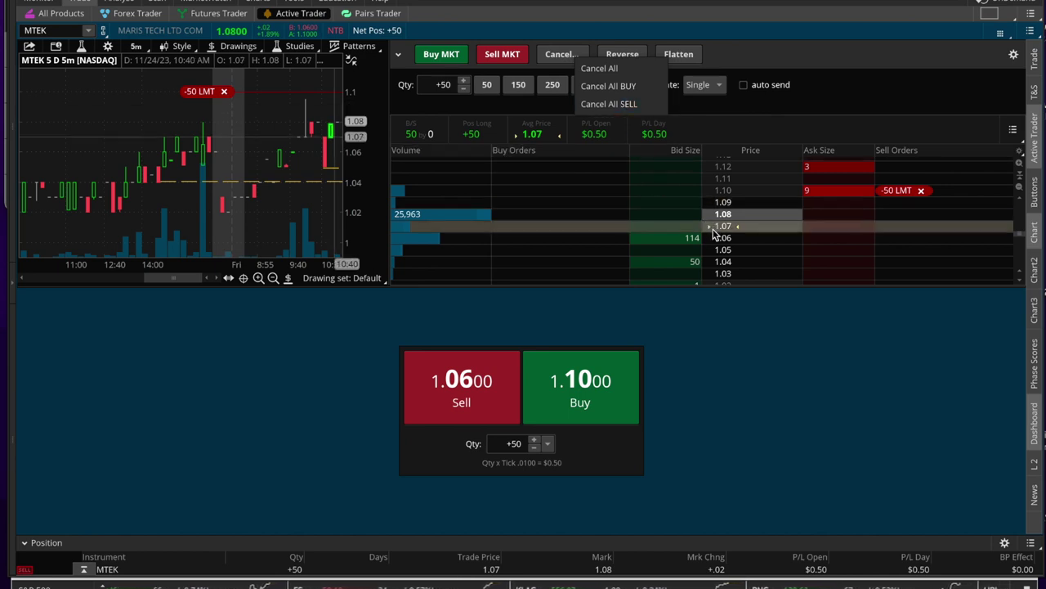
- Dismiss the cancel choices without cancelling, leaving the 1.10 MTEK limit working
click(812, 66)
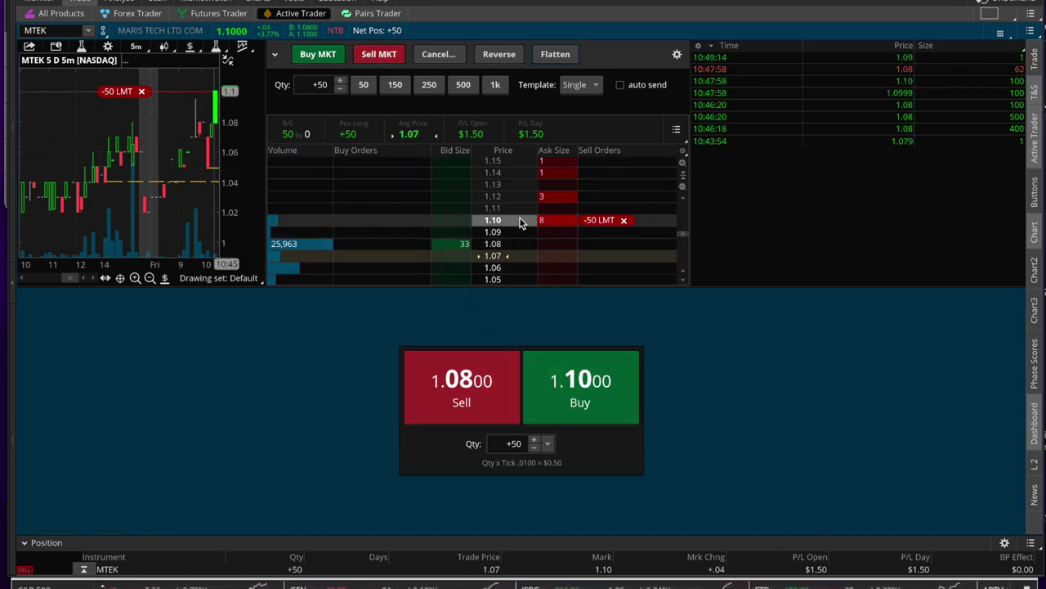
- Sell the 50 MTEK shares at market, disabling the warning and cancelling the 1.10 limit
click(380, 56)
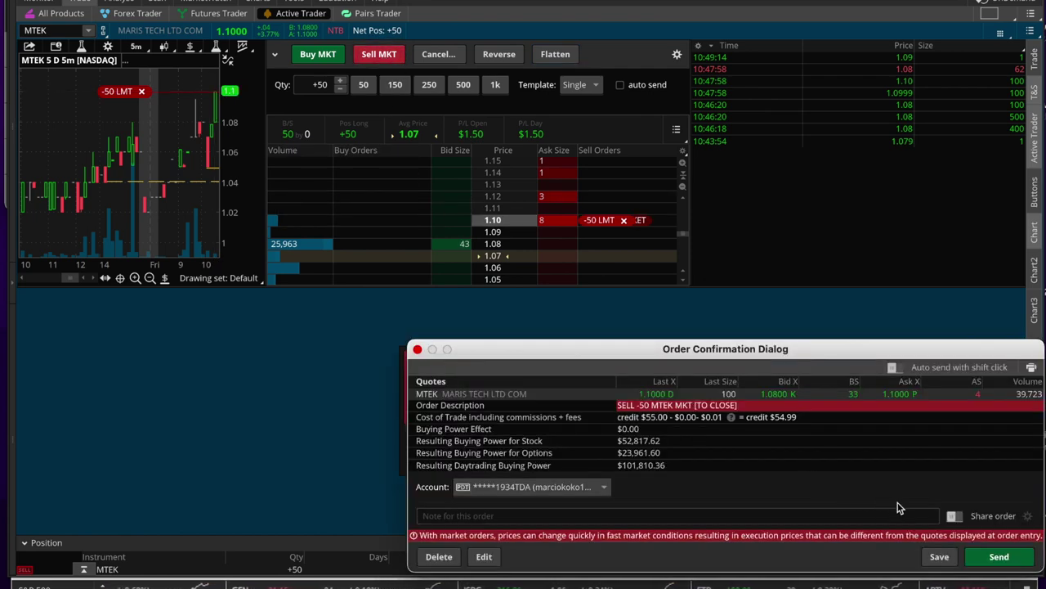
click(983, 562)
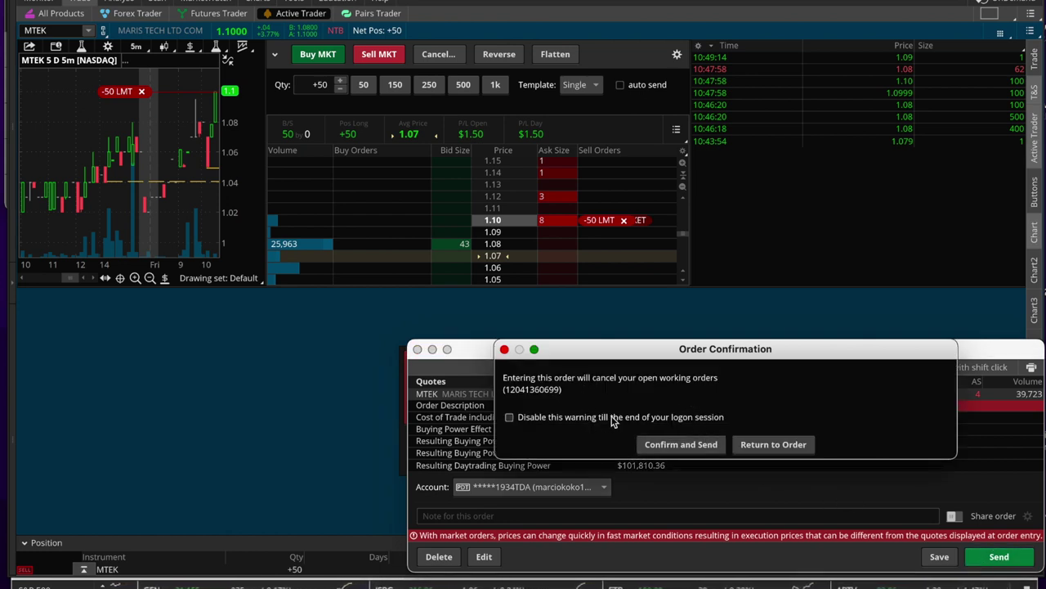
click(509, 419)
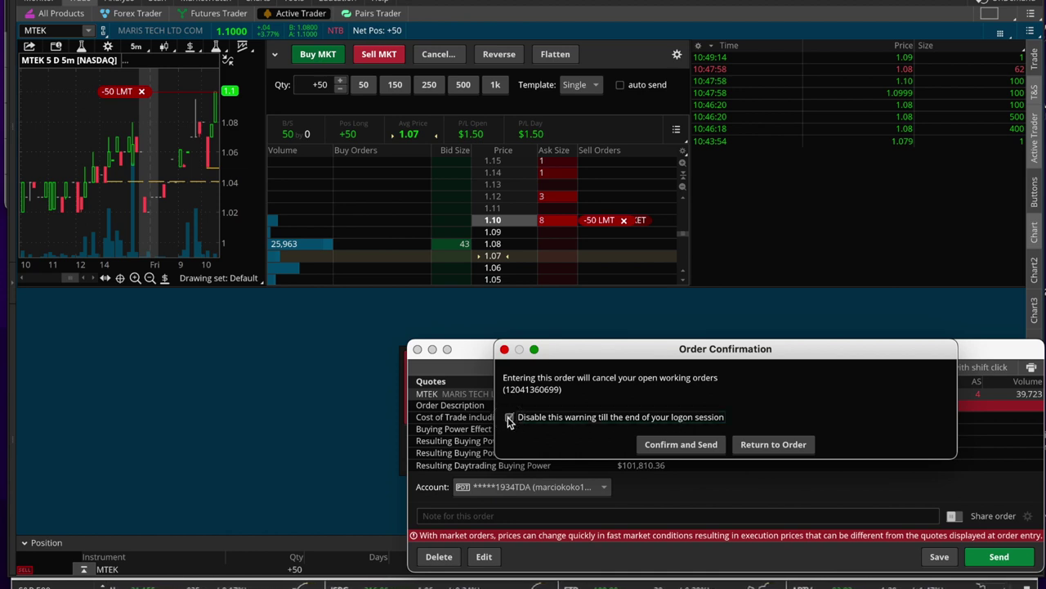
click(691, 450)
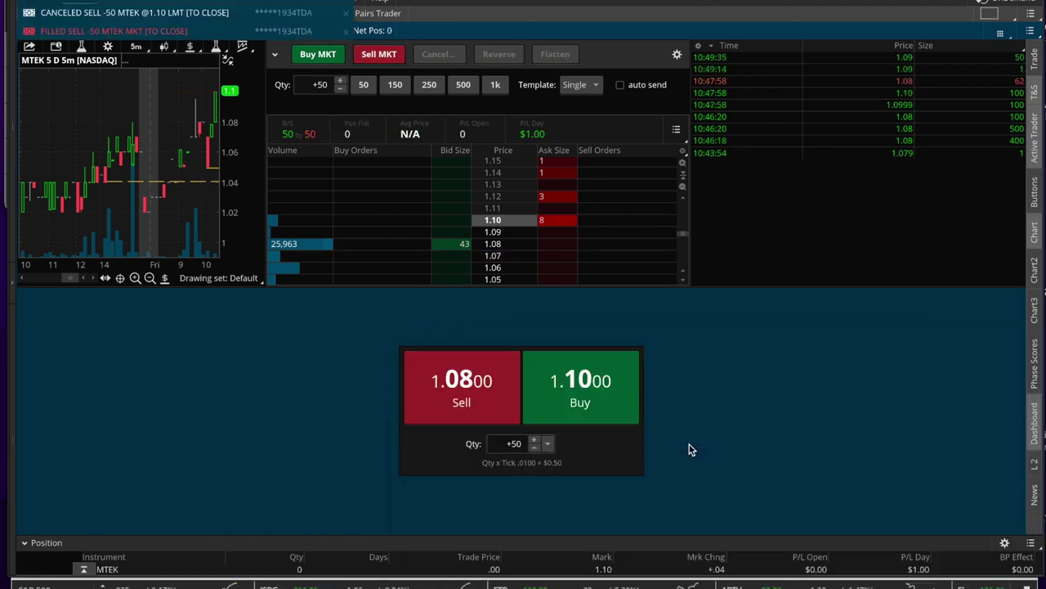